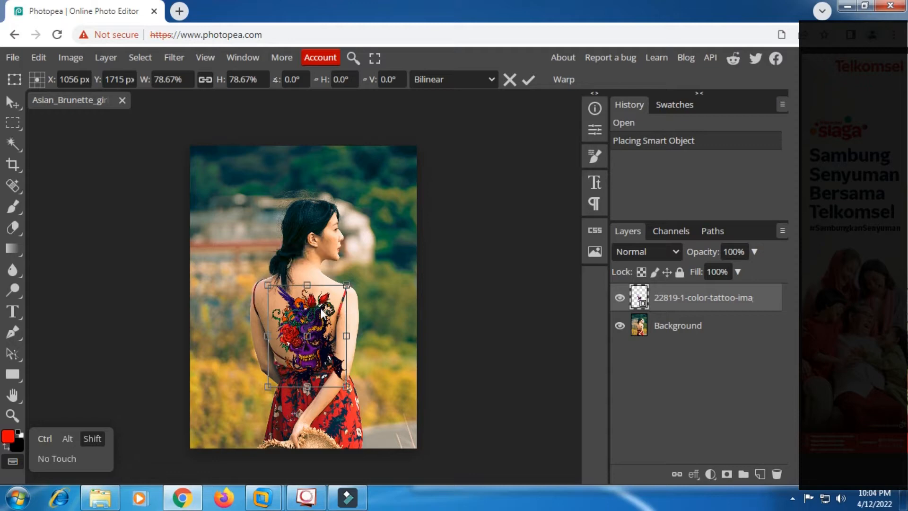
Move the tattoo image up onto the woman's back, at about X 972 px, Y 1614 px, and apply the transform.
drag(321, 313, 311, 297)
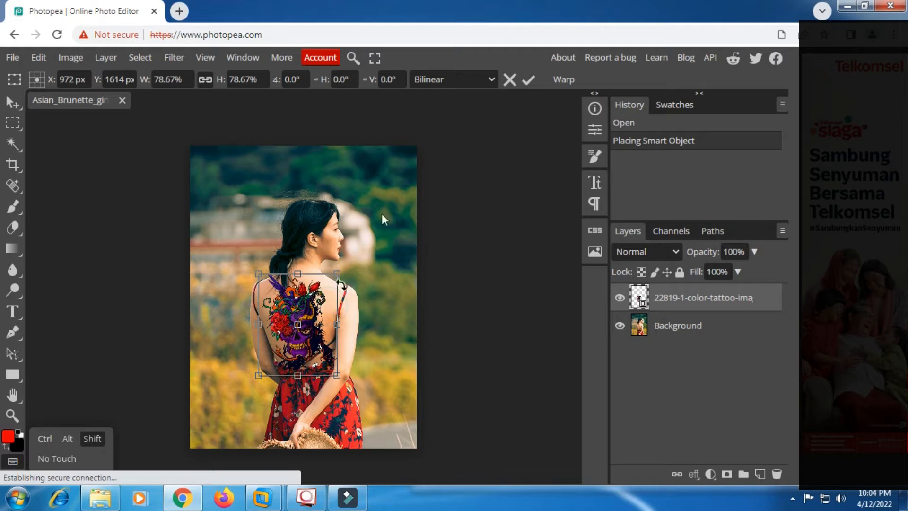
click(529, 79)
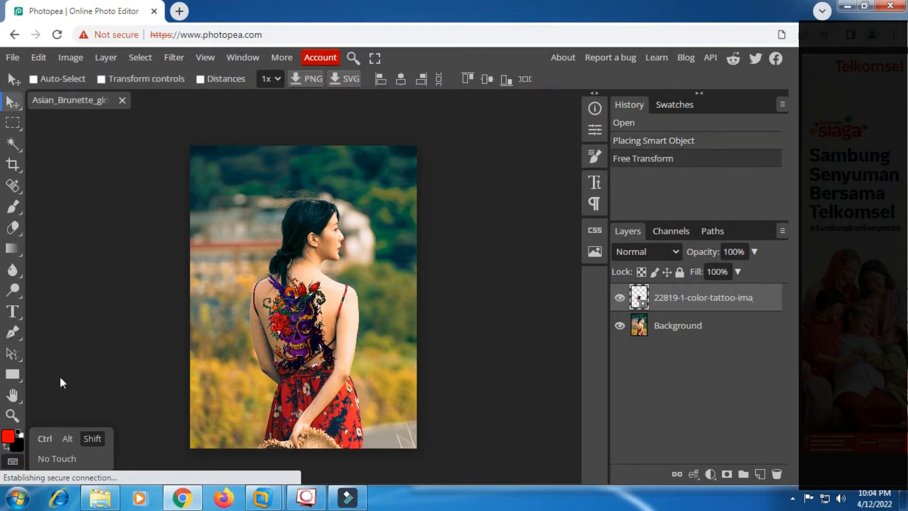
click(95, 439)
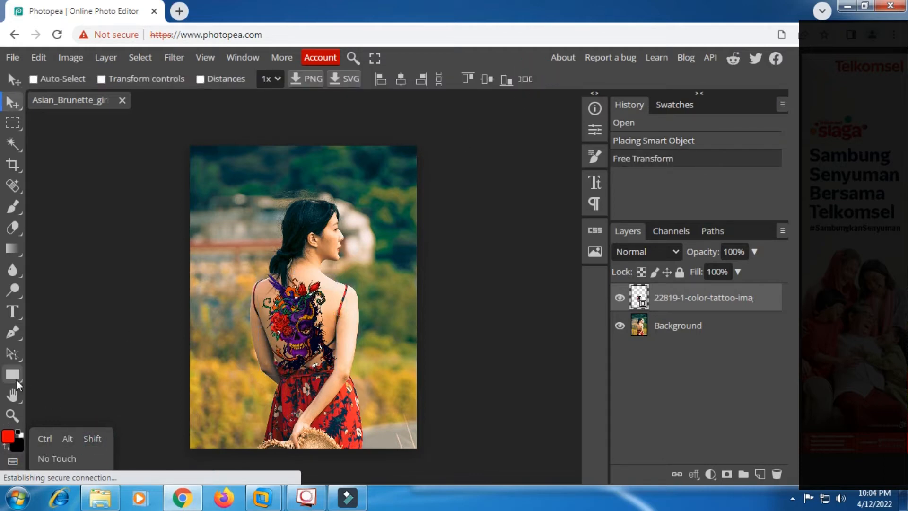
Nudge the tattoo slightly down and to the left on the woman's back with the Move tool.
click(17, 412)
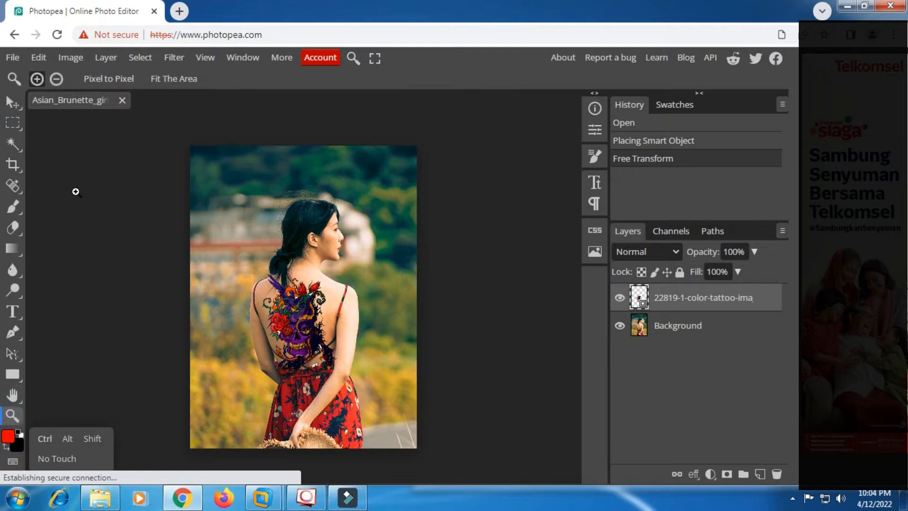
click(329, 273)
click(328, 273)
click(328, 273)
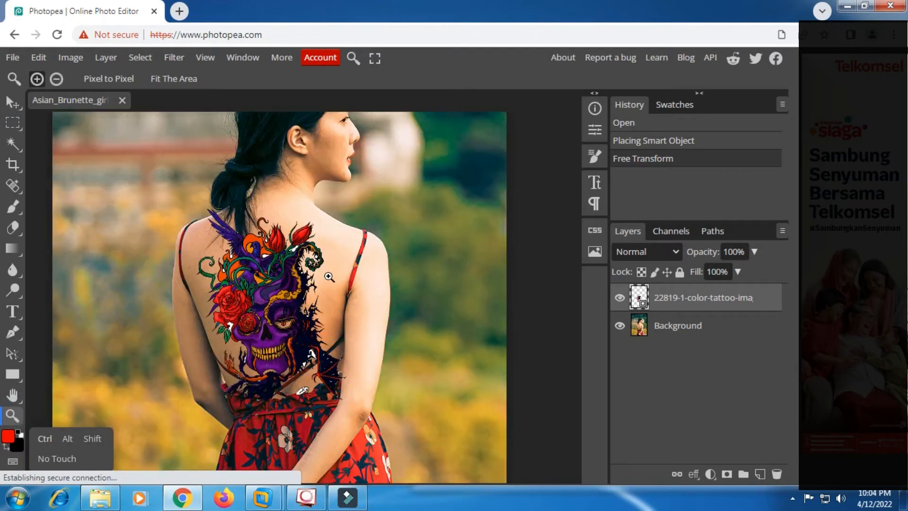
click(274, 291)
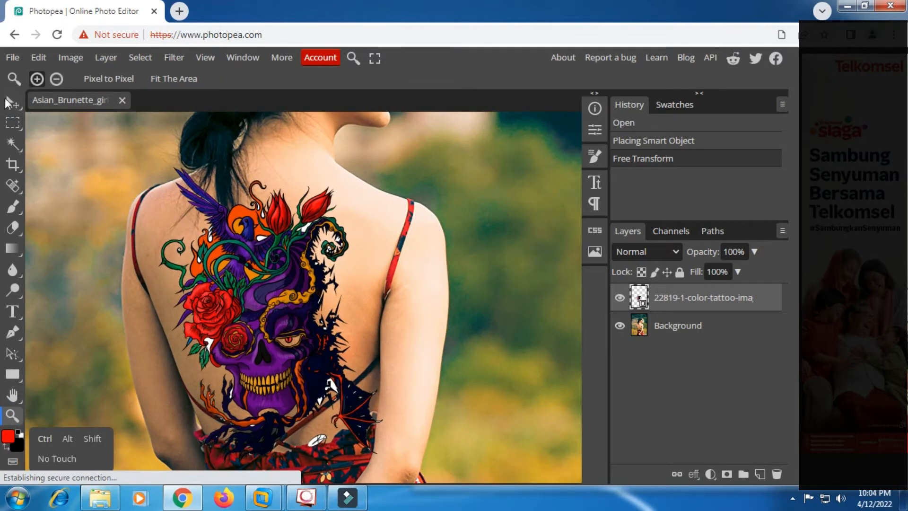
click(13, 101)
drag(273, 355, 272, 360)
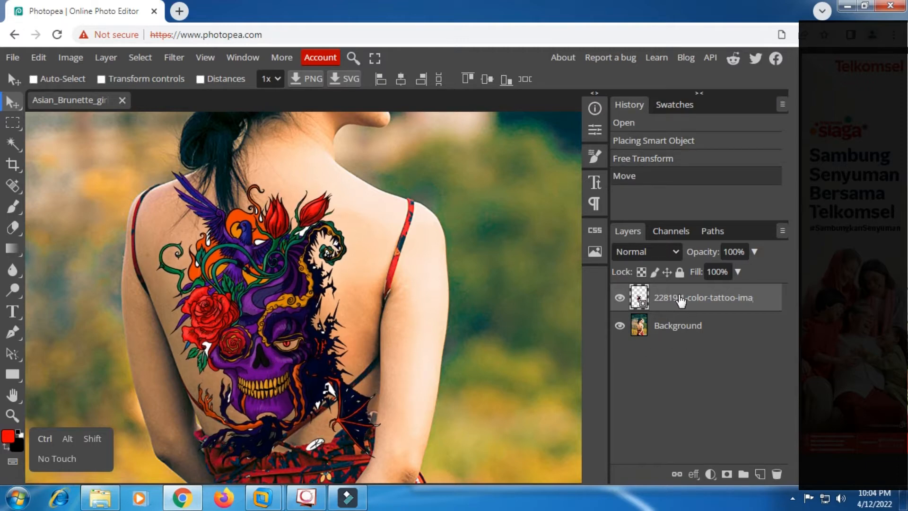
Set the tattoo layer's blend mode to Multiply.
right_click(681, 301)
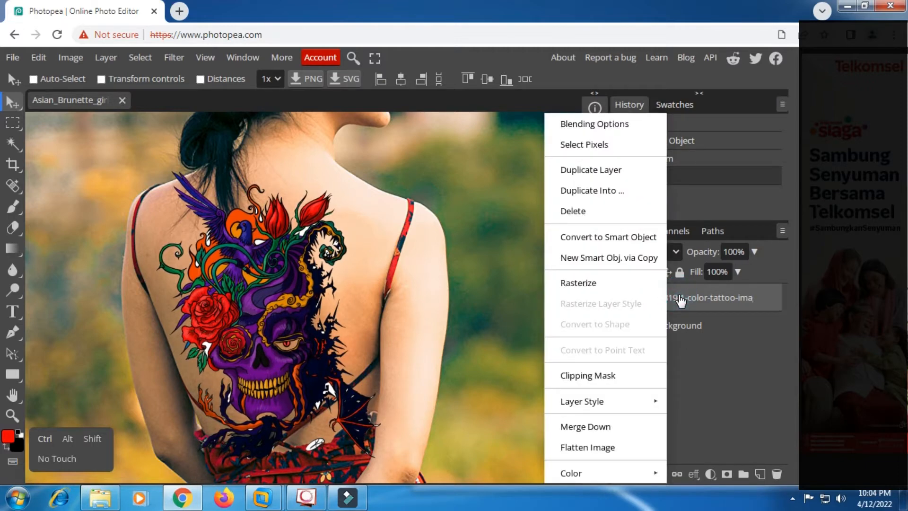
click(702, 374)
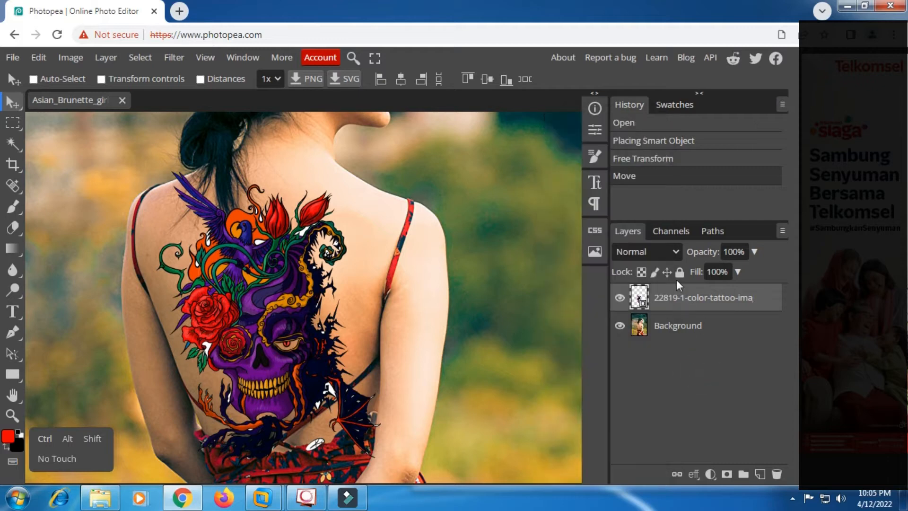
click(680, 254)
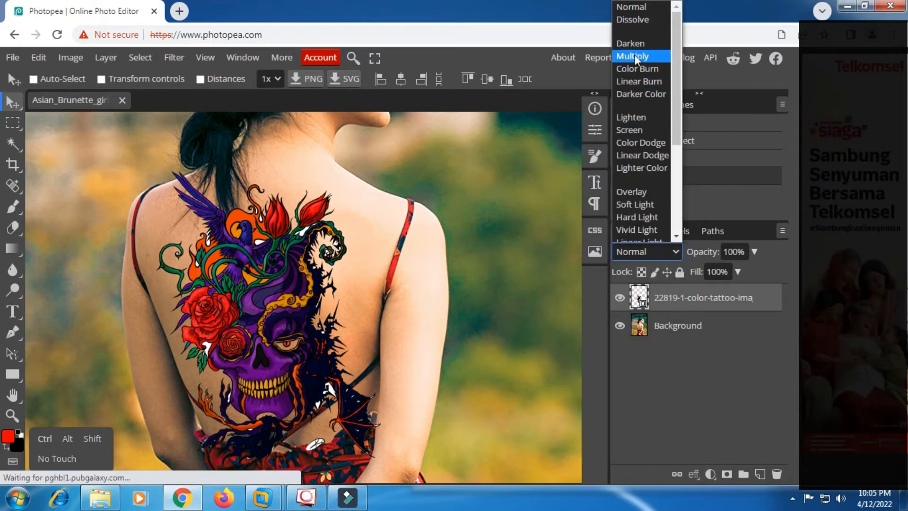
click(634, 56)
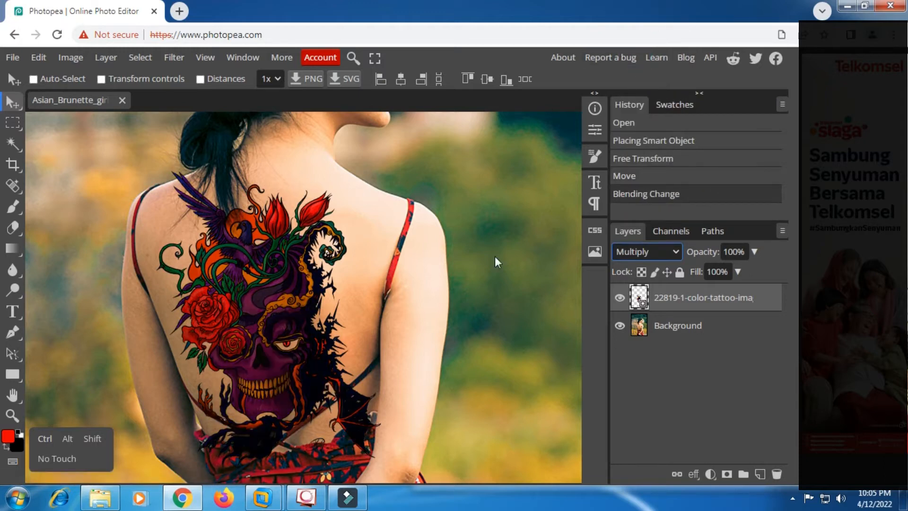
Add a Hue/Saturation adjustment layer above the tattoo layer and clip it to the tattoo.
click(711, 474)
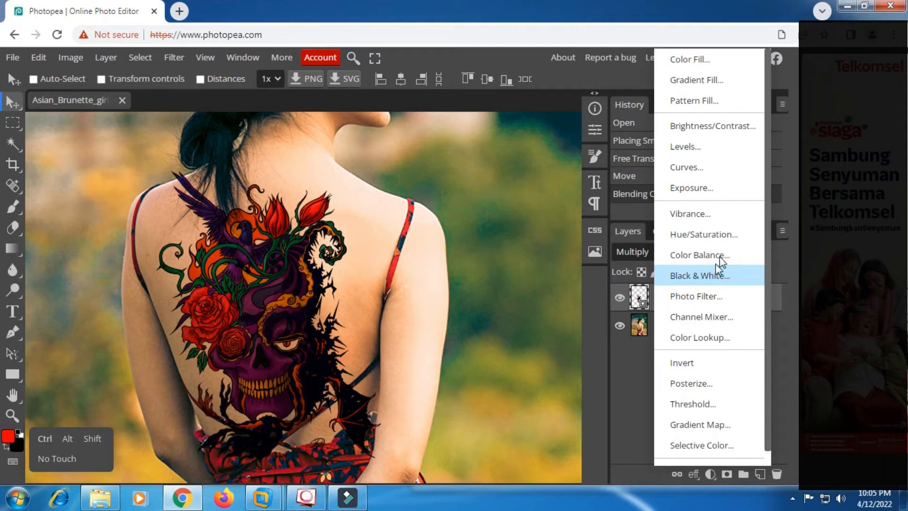
click(739, 239)
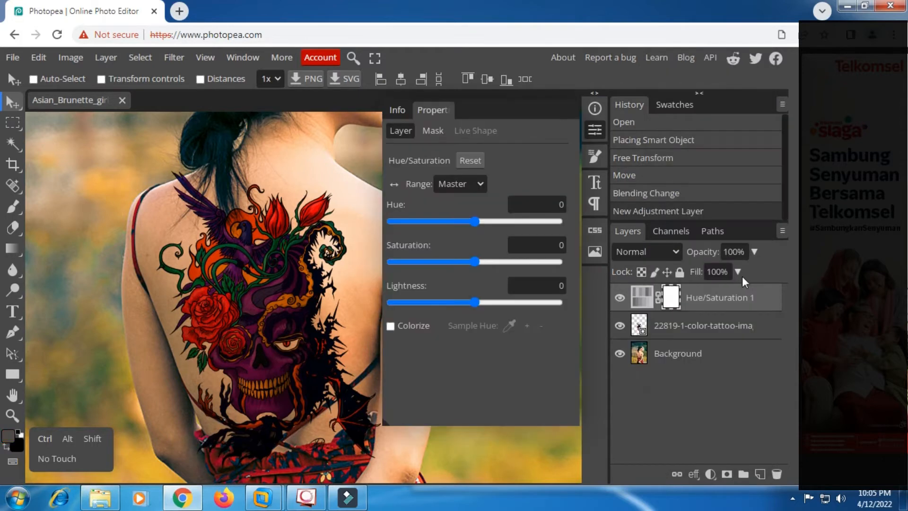
right_click(699, 306)
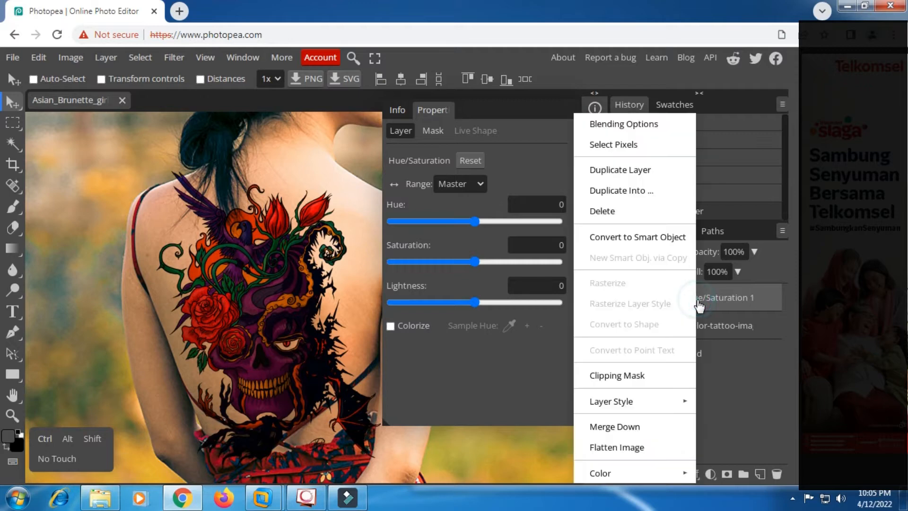
click(629, 378)
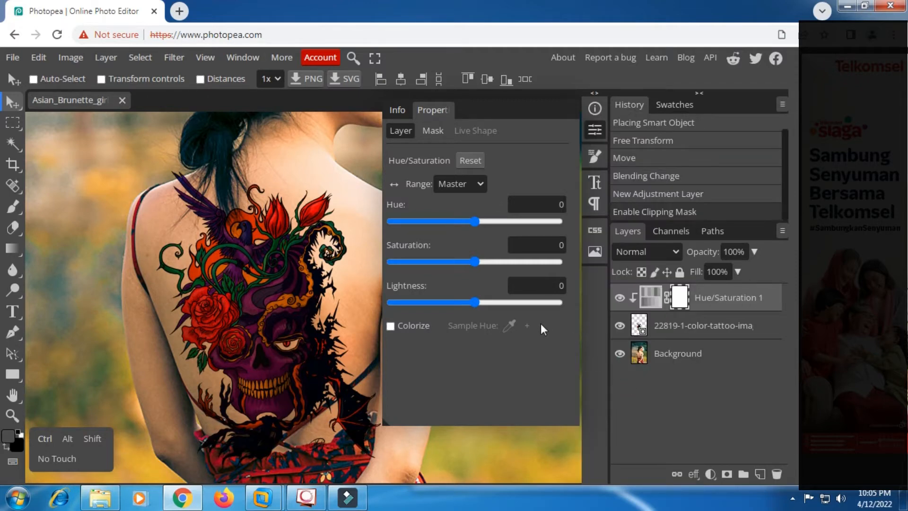
Set the Hue/Saturation adjustment's Lightness to 38 and Saturation to -24, and close its properties.
drag(476, 299, 540, 301)
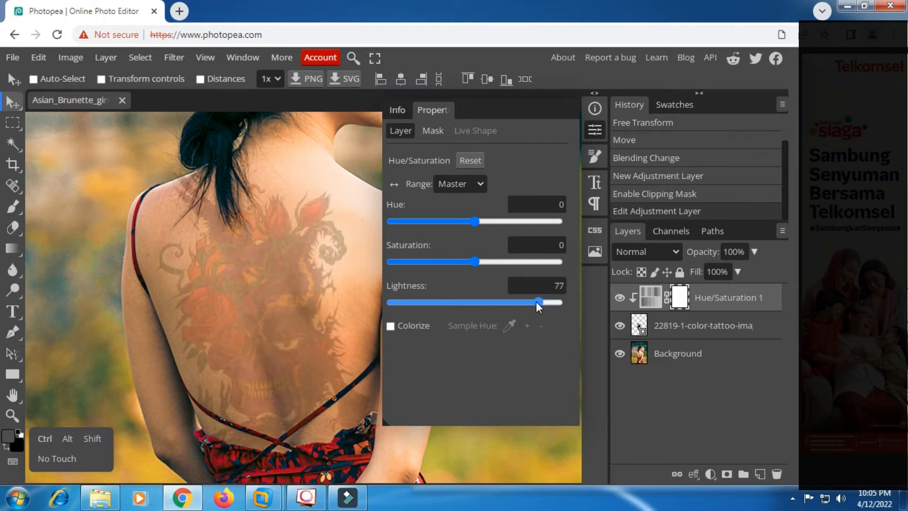
drag(528, 301, 505, 301)
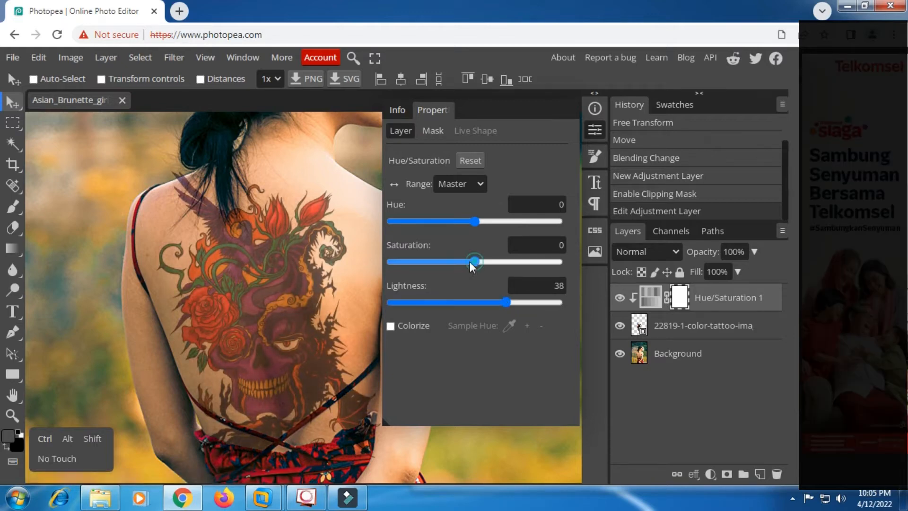
mouse_move(471, 262)
mouse_down()
mouse_move(445, 264)
mouse_move(455, 264)
mouse_up()
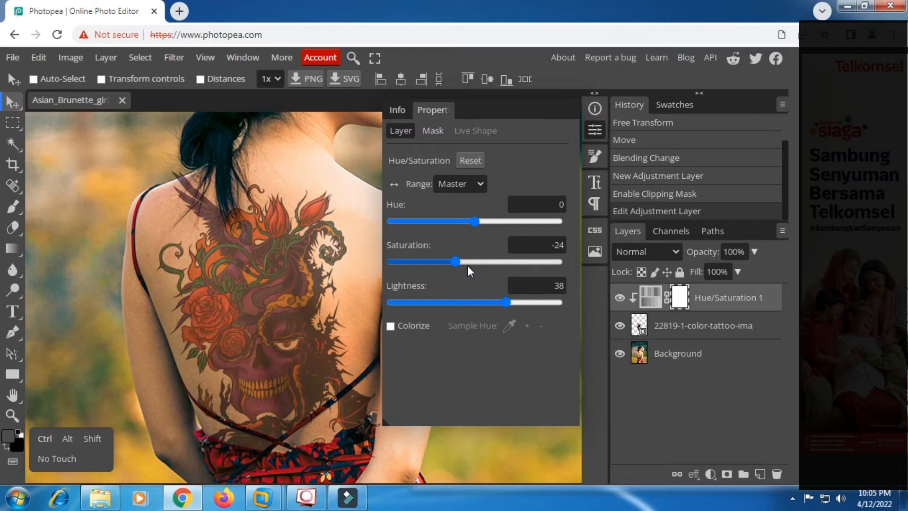
click(595, 129)
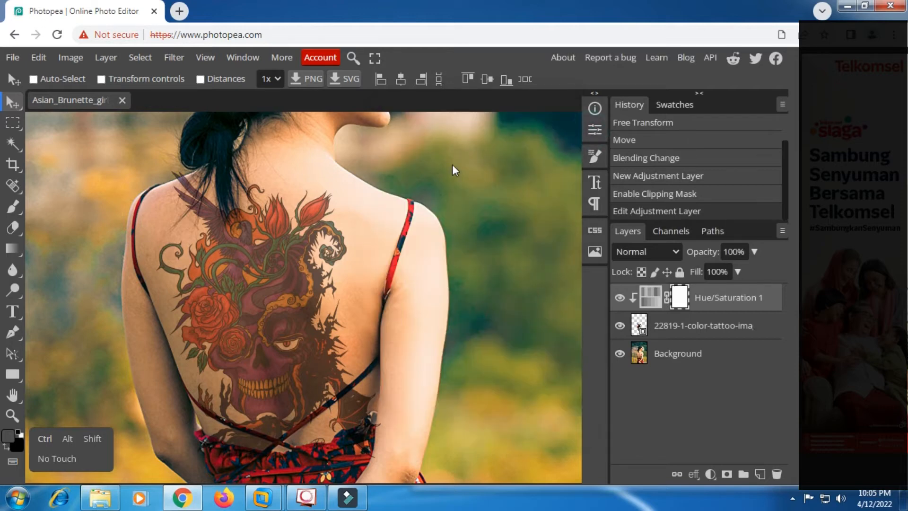
Examine up close how the tattoo blends with the hair, skin and dress straps, and review the whole back.
click(12, 415)
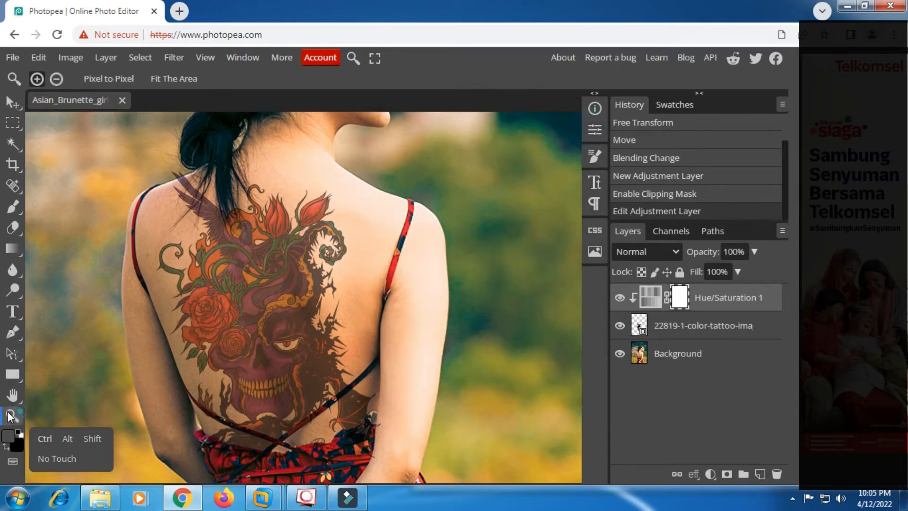
click(184, 282)
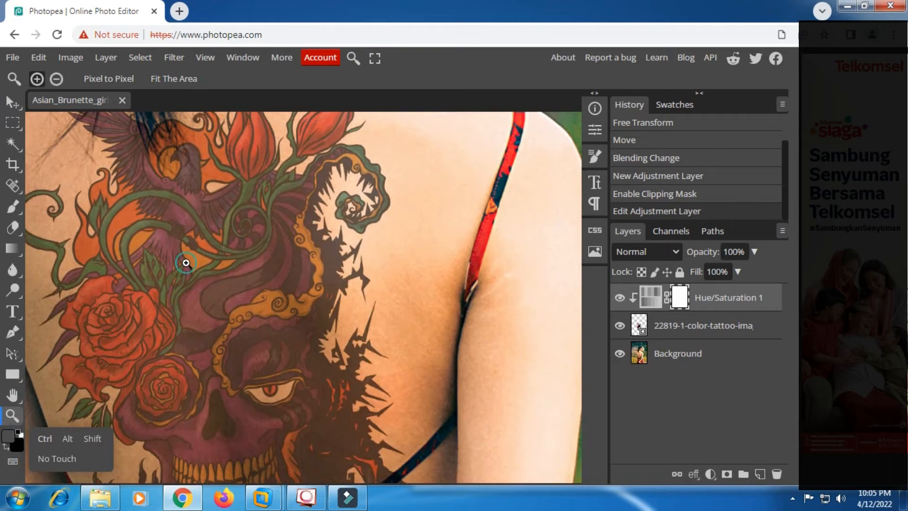
click(186, 263)
drag(192, 250, 319, 385)
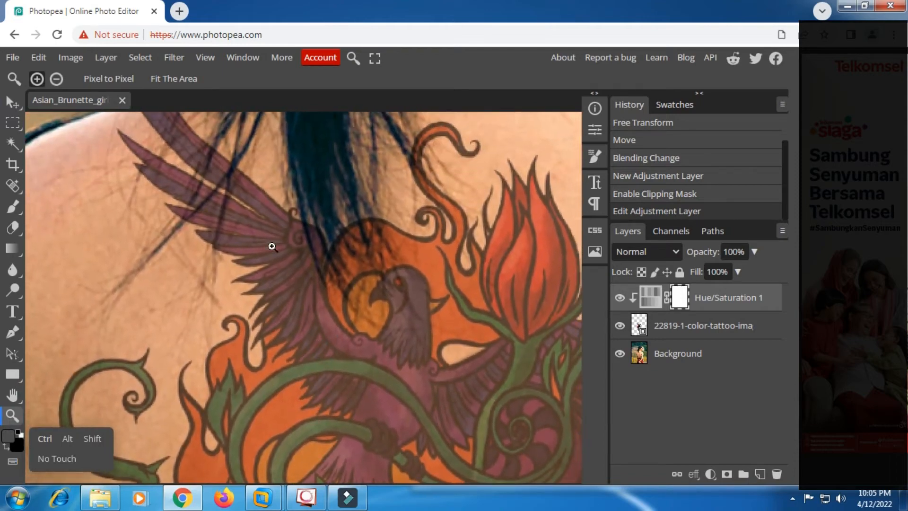
drag(416, 334, 290, 242)
drag(316, 319, 178, 123)
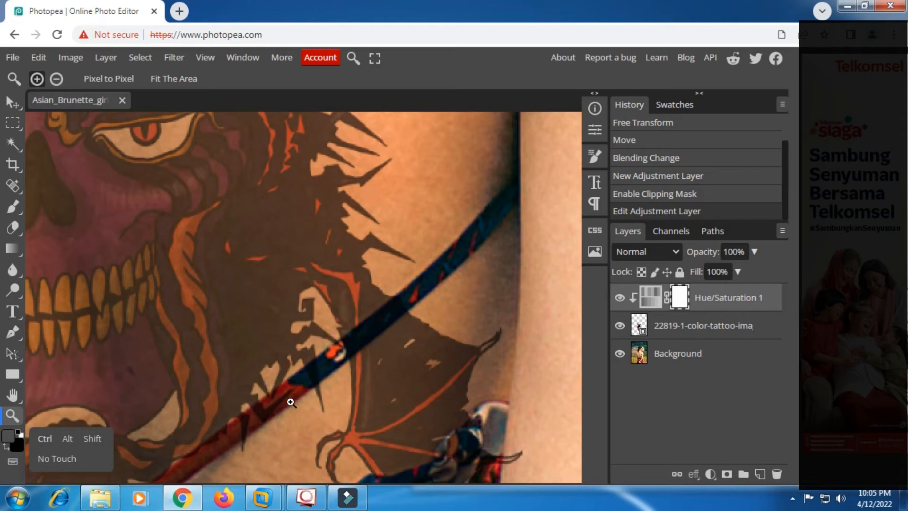
alt+click(264, 331)
alt+click(263, 331)
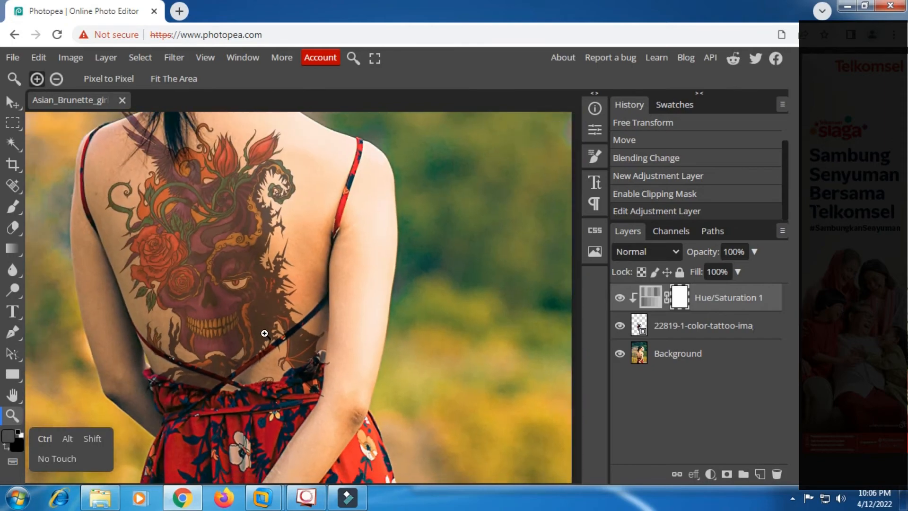
alt+click(235, 316)
alt+click(235, 316)
drag(219, 266, 266, 328)
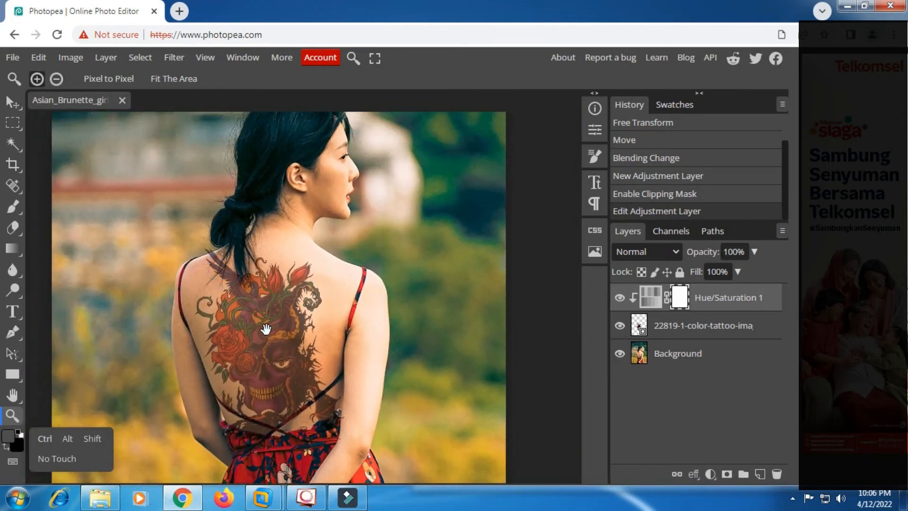
Rasterize the tattoo smart object layer.
click(671, 328)
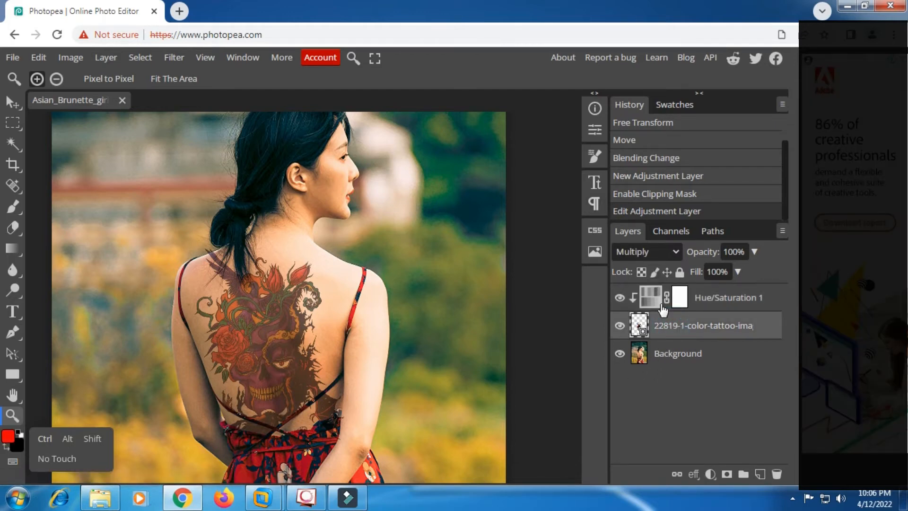
right_click(662, 331)
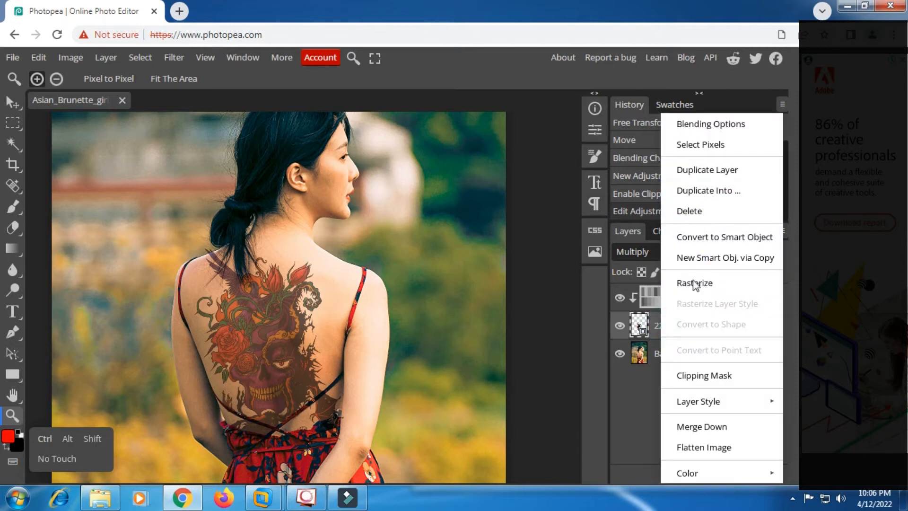
click(641, 413)
click(674, 105)
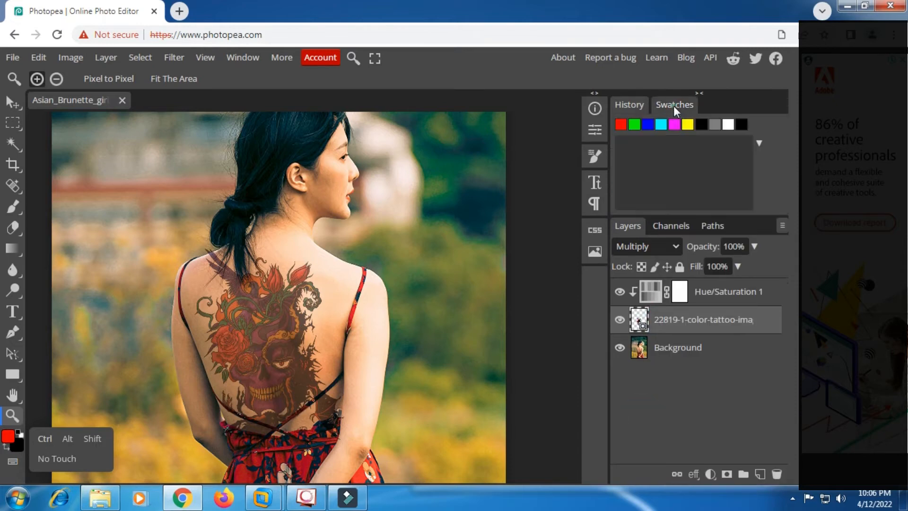
right_click(662, 333)
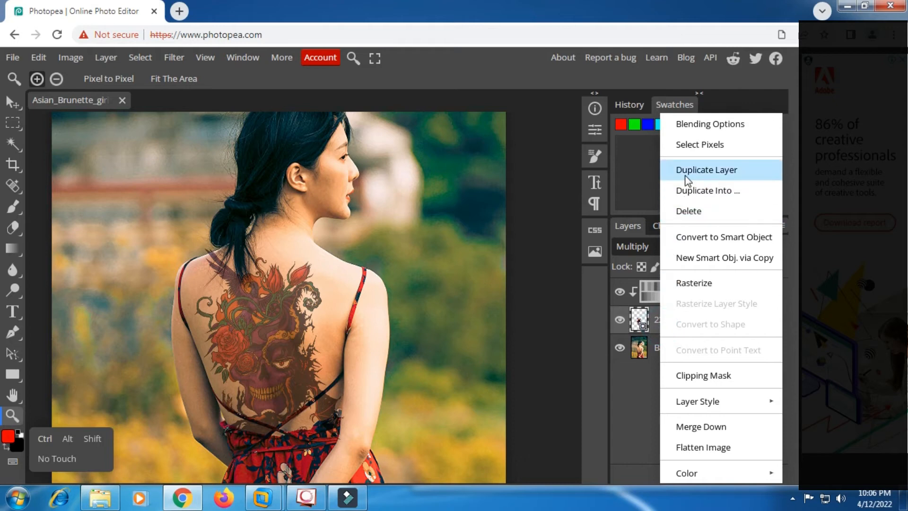
click(716, 283)
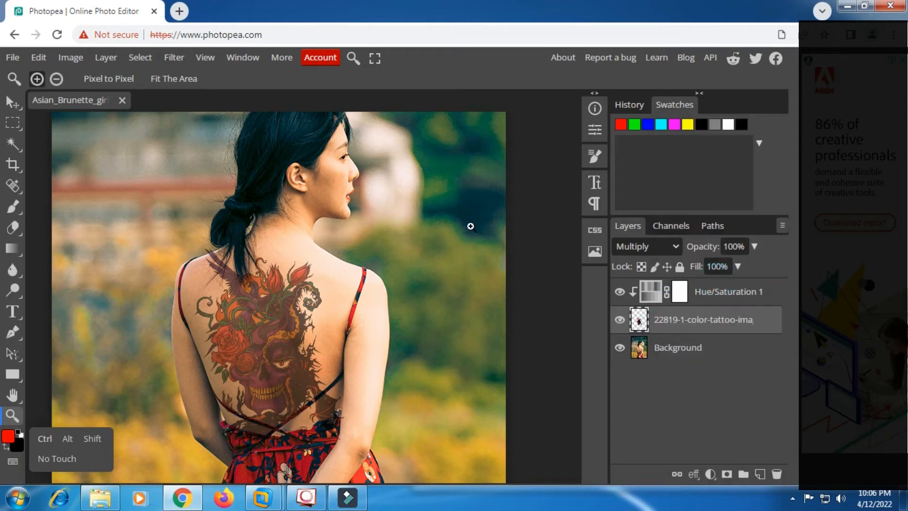
Open the tattoo layer in the Liquify filter, show the background photo behind it, and choose the forward warp tool.
click(180, 60)
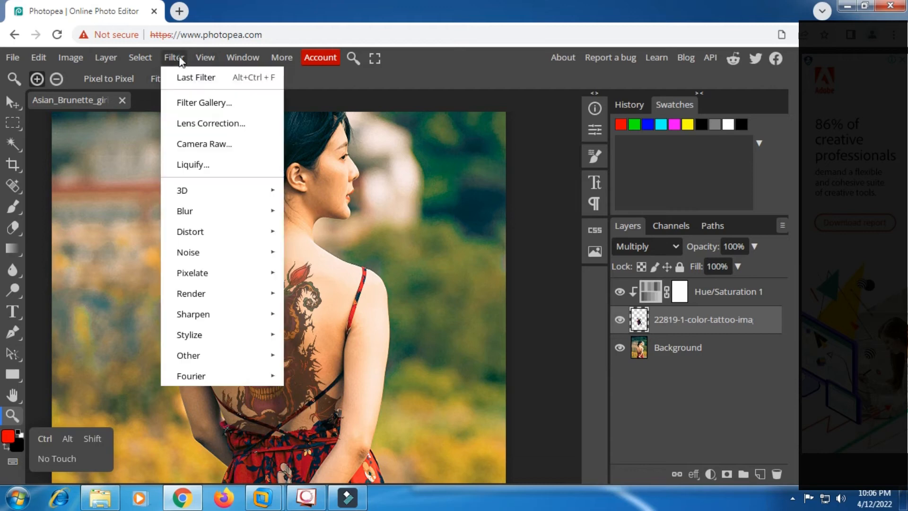
click(191, 165)
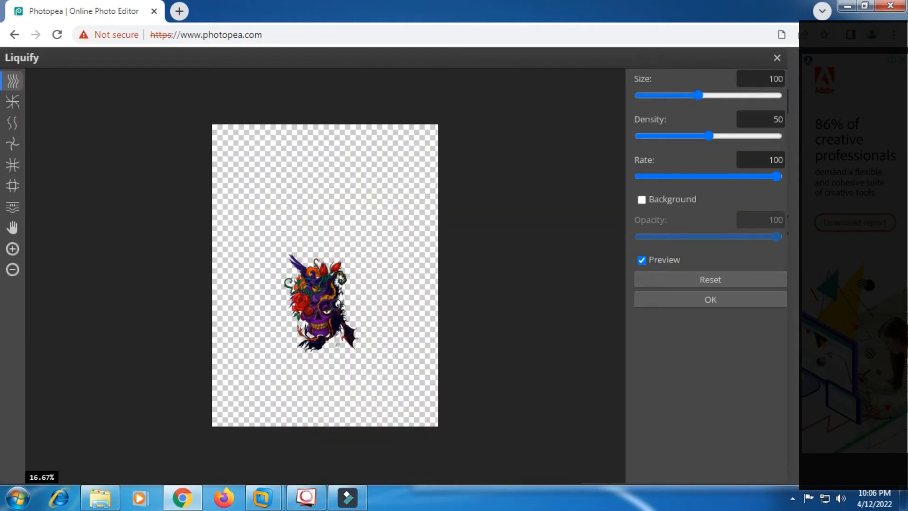
scroll(317, 296, up, 2)
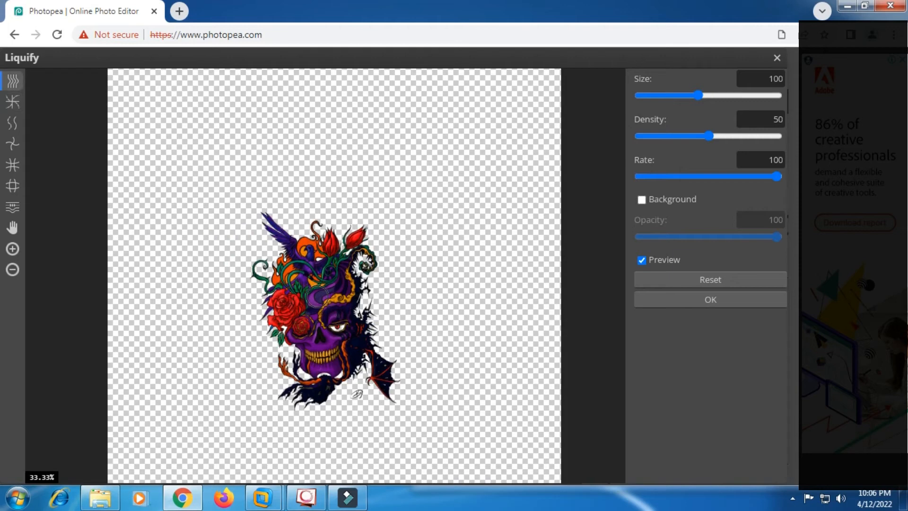
click(642, 199)
key(r)
scroll(322, 251, up, 2)
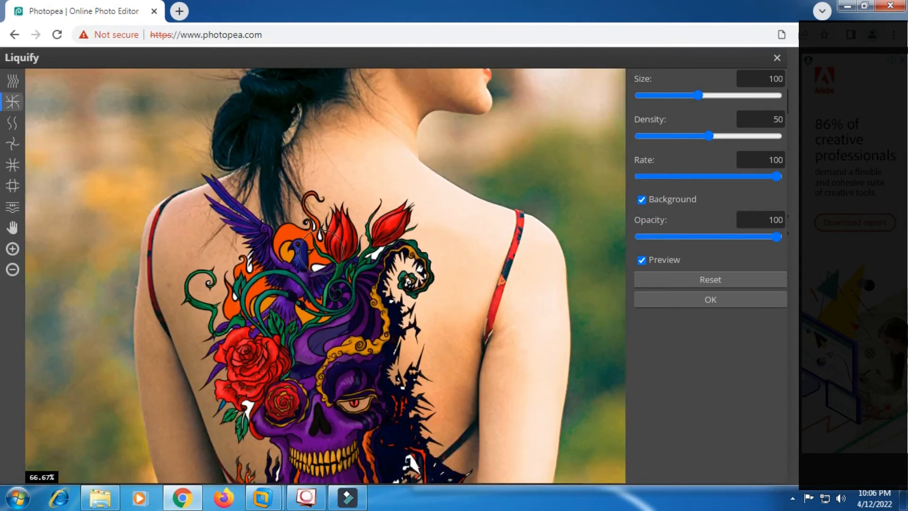
key(w)
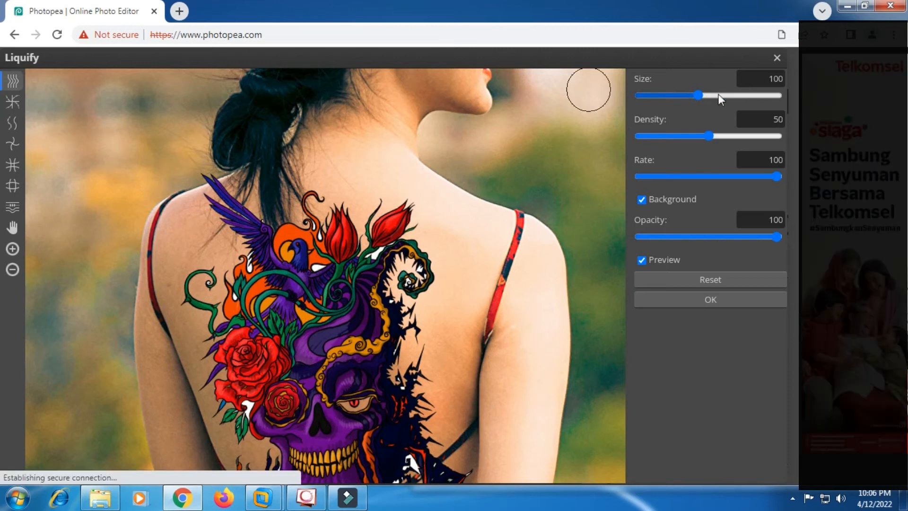
Set the warp brush size to 169 and push the bird's wing tip down and outward along the shoulder.
click(710, 95)
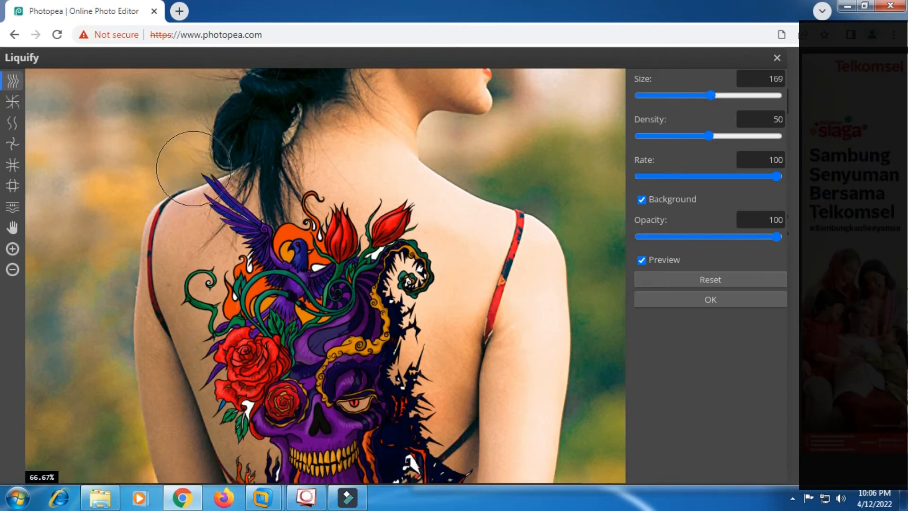
mouse_move(193, 180)
mouse_down()
mouse_move(188, 189)
mouse_move(180, 179)
mouse_move(198, 191)
mouse_up()
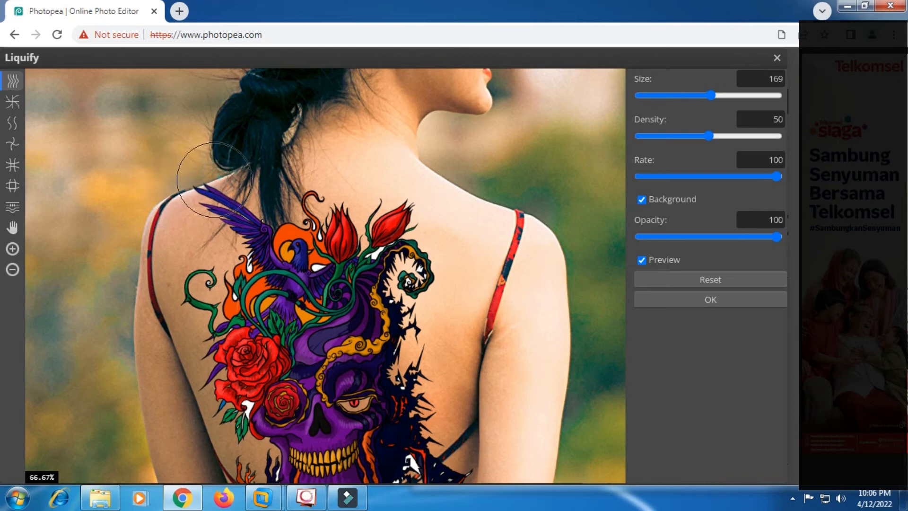
click(184, 182)
drag(184, 182, 170, 182)
scroll(414, 288, down, 1)
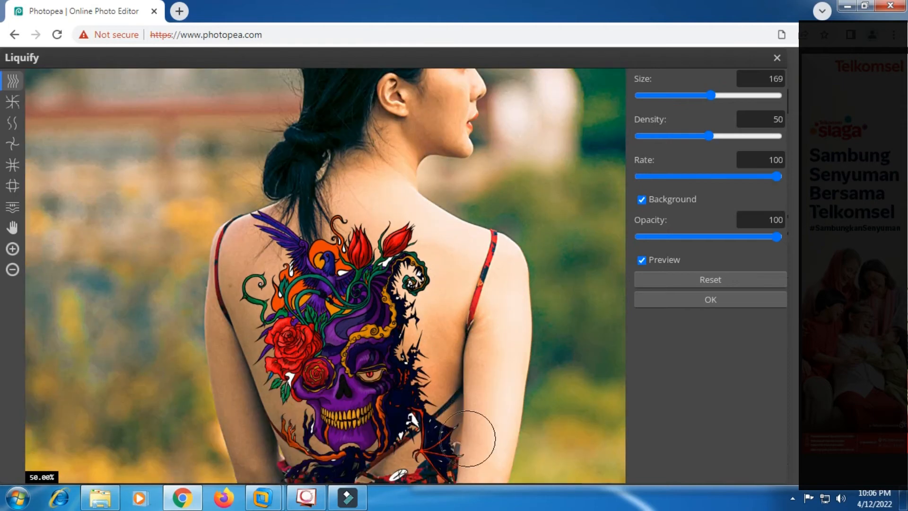
Warp the dark bat wing at the tattoo's lower end near the waist and apply the Liquify filter.
mouse_move(459, 432)
mouse_down()
mouse_move(444, 337)
mouse_move(382, 329)
mouse_move(414, 398)
mouse_up()
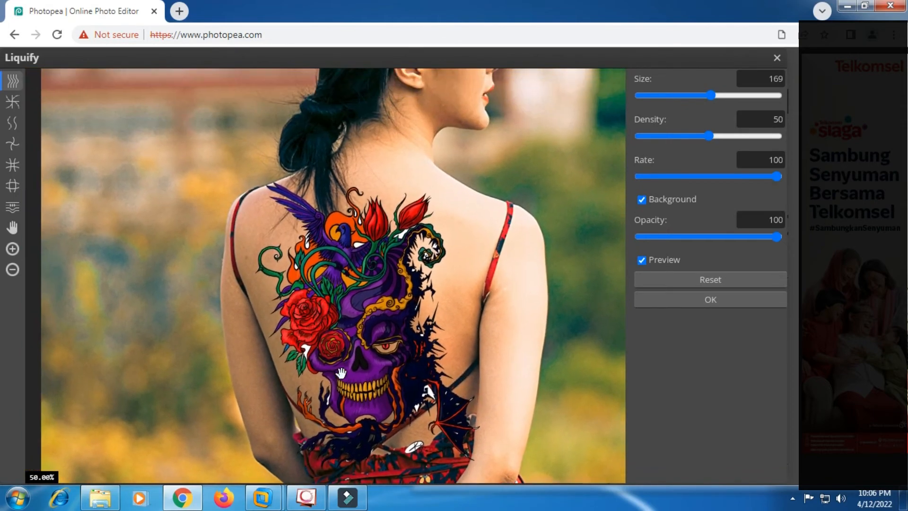
drag(341, 374, 334, 311)
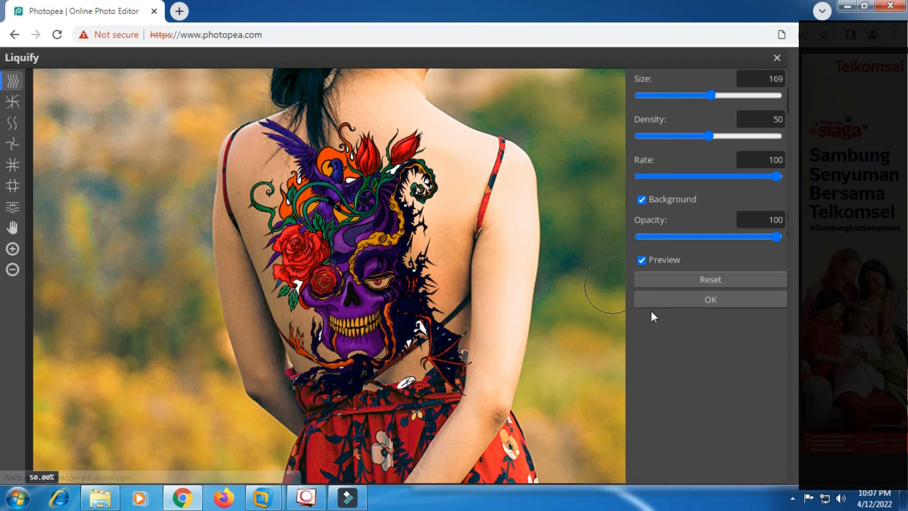
click(717, 307)
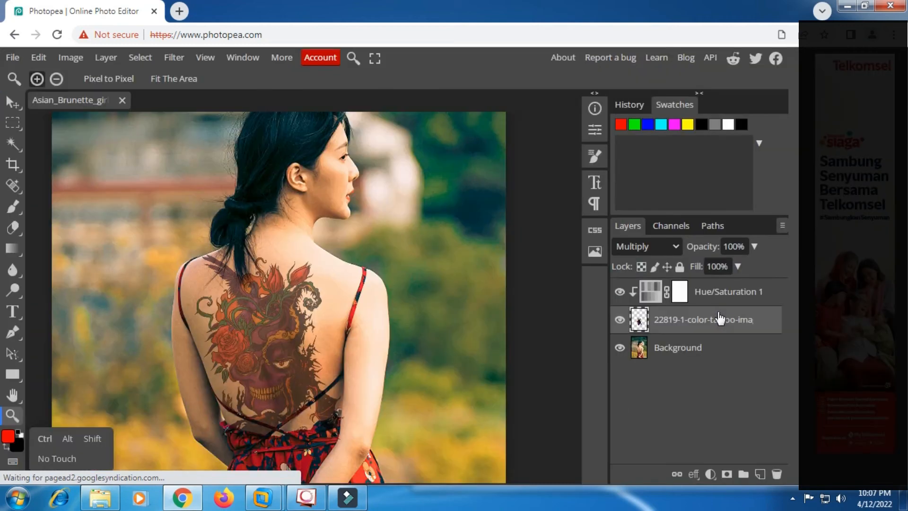
Export the finished tattoo composite as a JPG at 2048 by 2732 px with 100% quality.
key(alt)
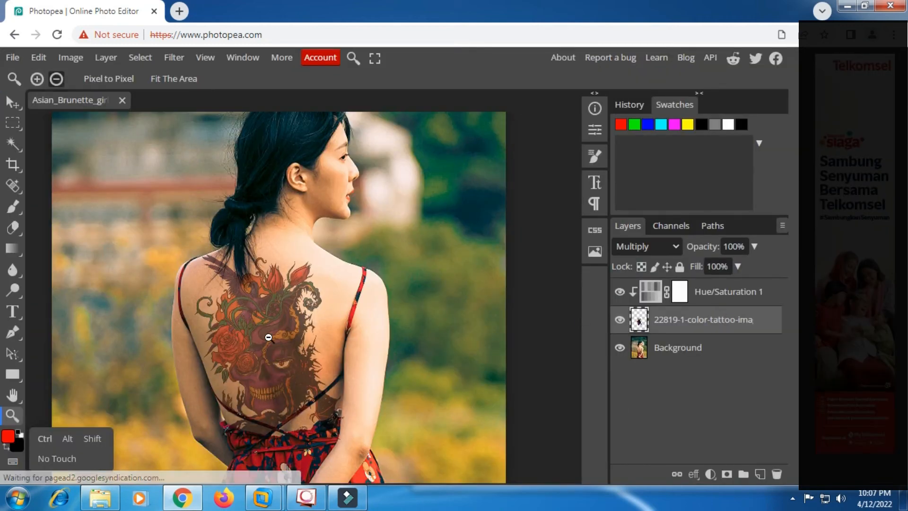
scroll(326, 398, up, 2)
scroll(325, 398, down, 2)
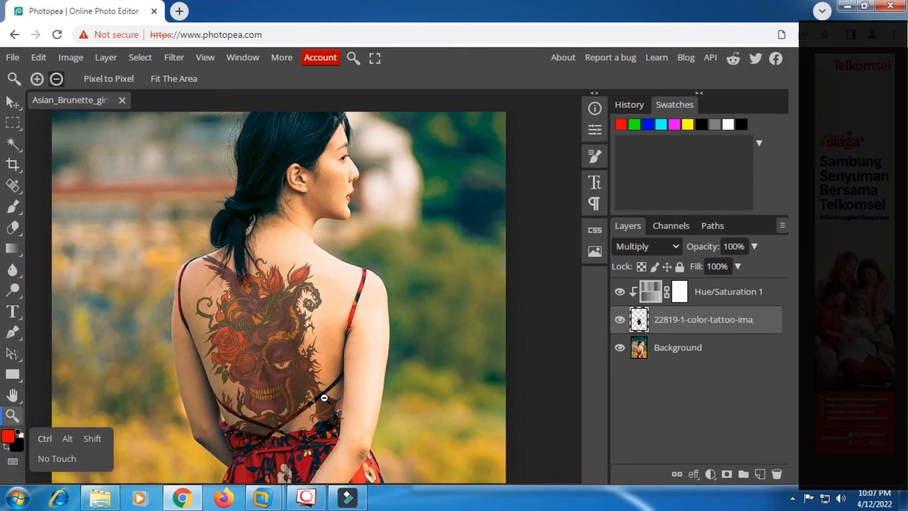
scroll(323, 392, down, 2)
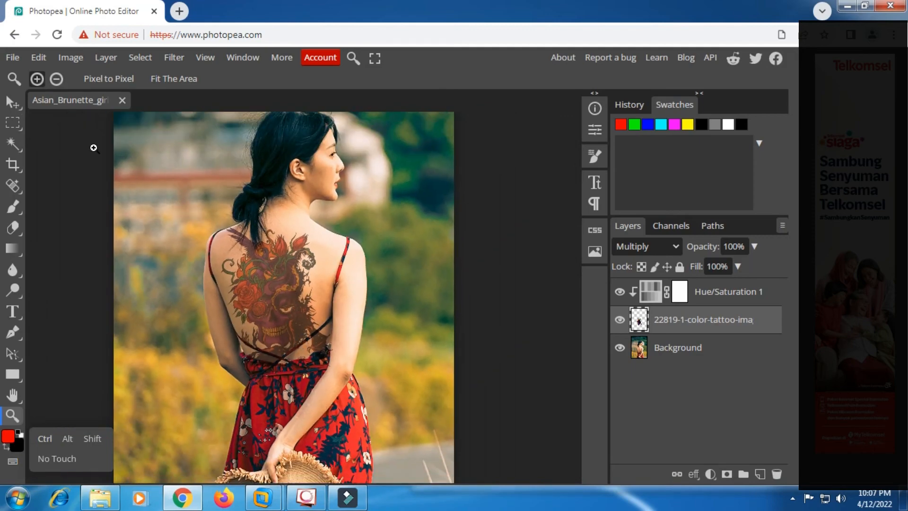
click(14, 60)
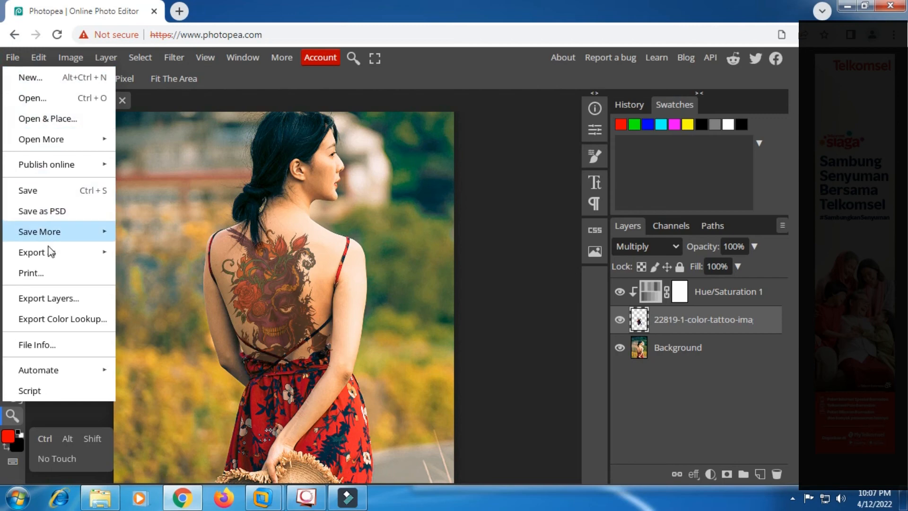
mouse_move(51, 257)
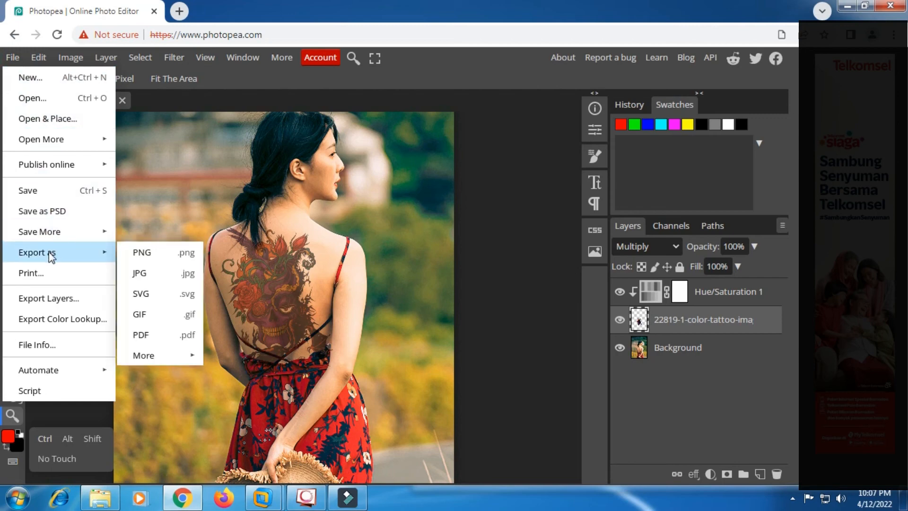
click(139, 274)
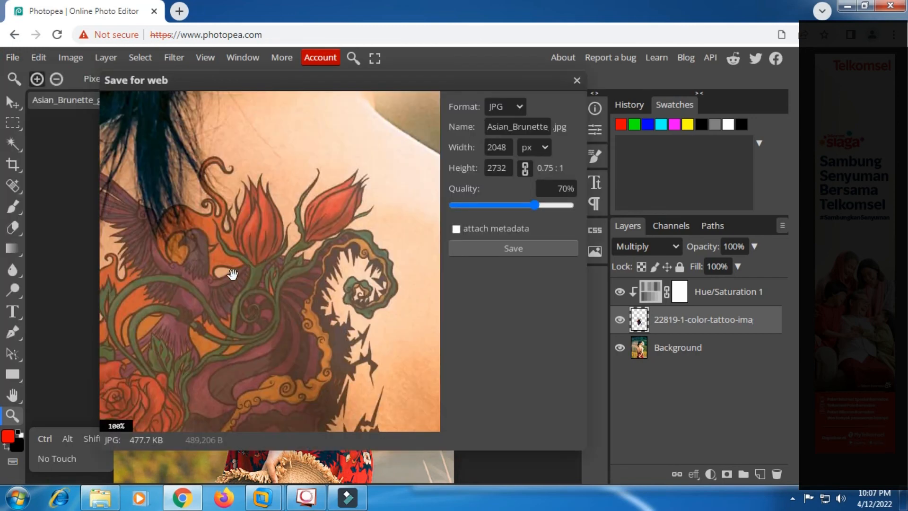
drag(545, 205, 584, 207)
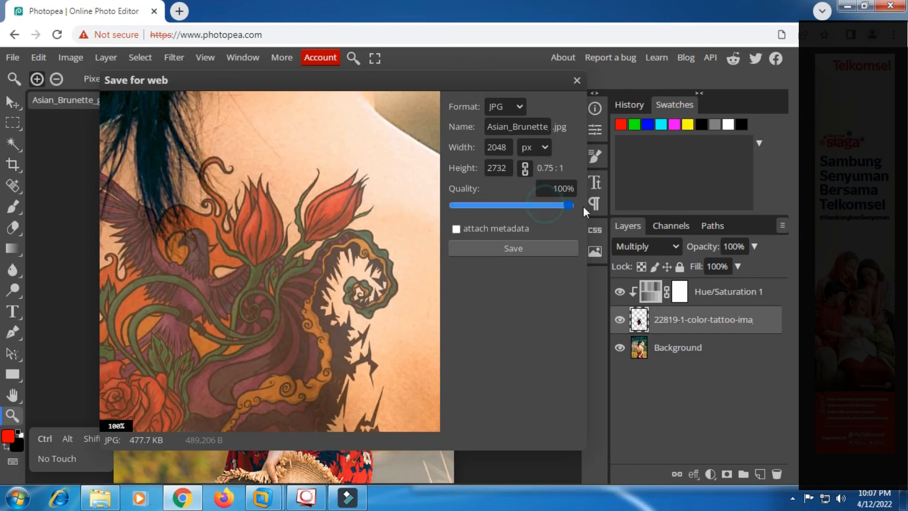
click(524, 250)
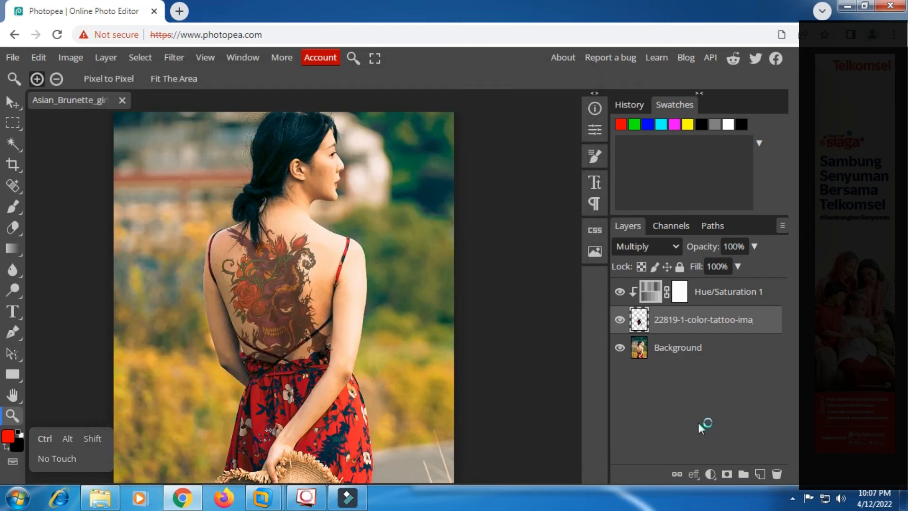
click(792, 498)
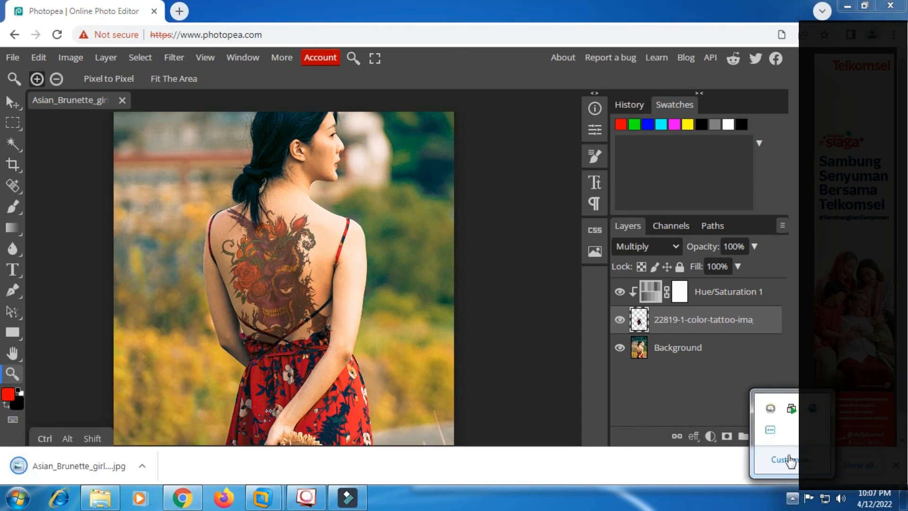
right_click(777, 428)
click(766, 377)
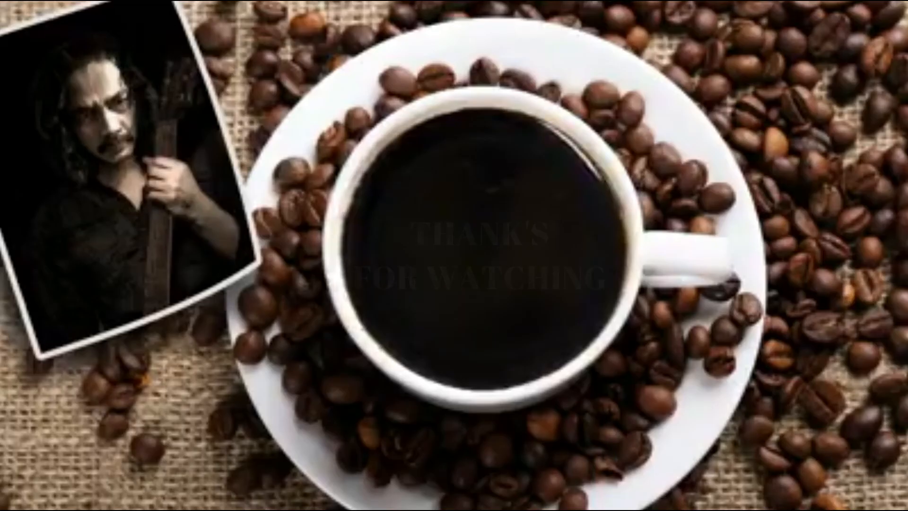